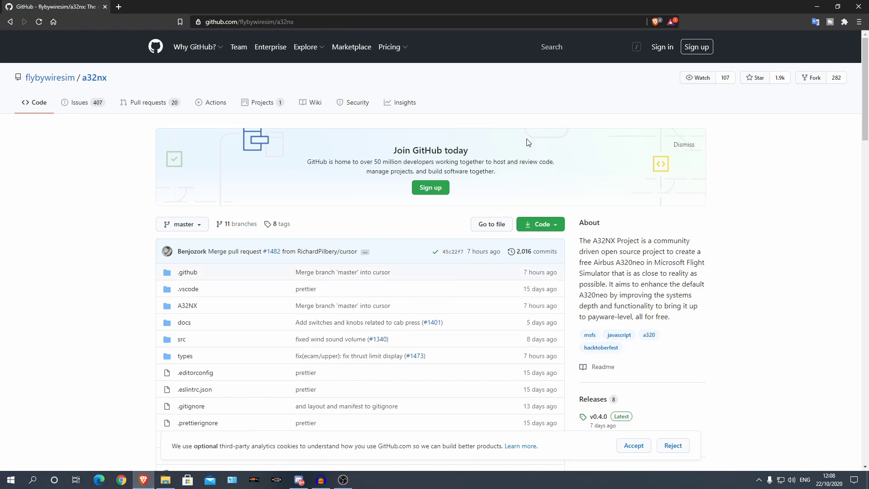
Start the Download ZIP of the a32nx repository from the GitHub Code menu
click(544, 224)
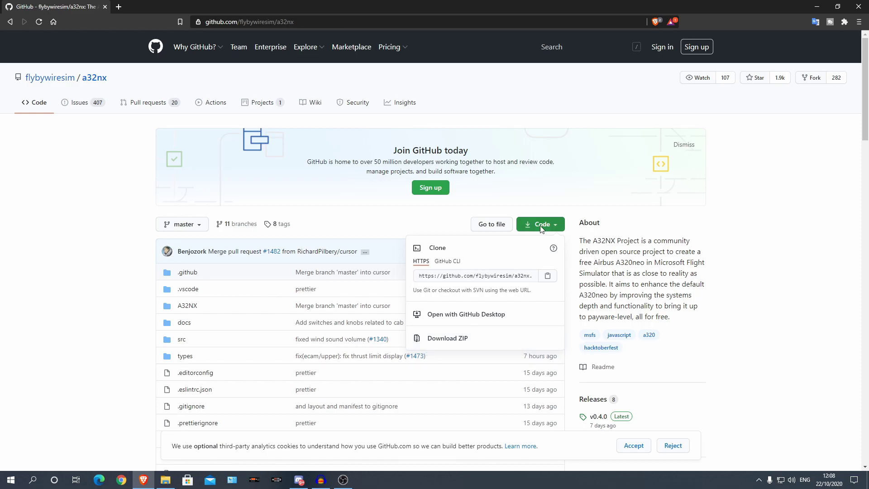
double_click(541, 228)
click(446, 342)
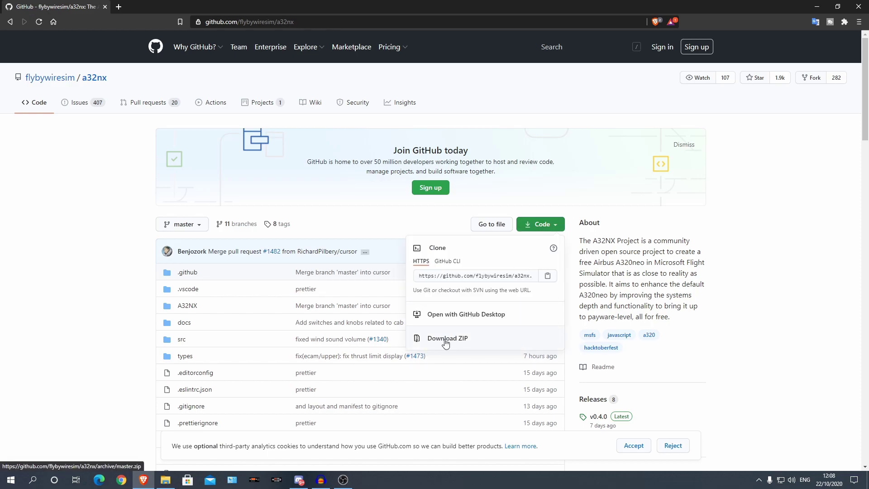
Save the ZIP as a32nx-master0.4.zip in mfs2020 mods\aircraft and show it in its folder
click(238, 147)
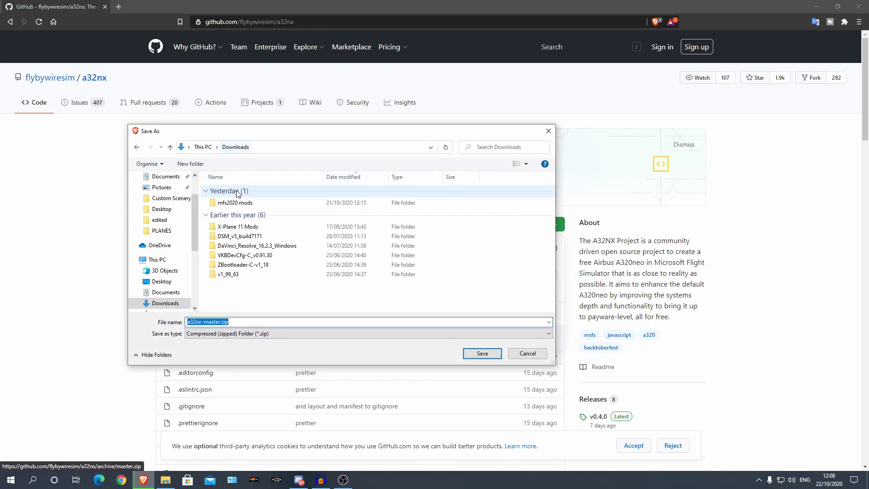
click(232, 204)
double_click(232, 203)
double_click(228, 190)
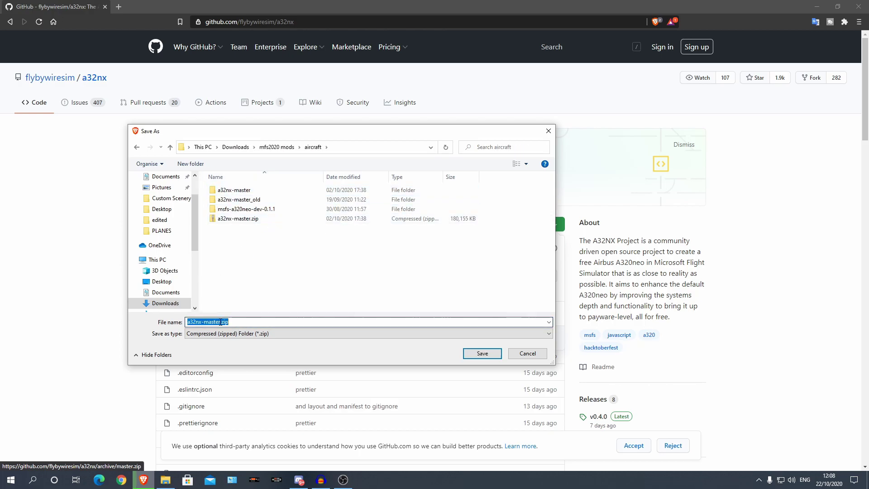
double_click(221, 322)
click(220, 322)
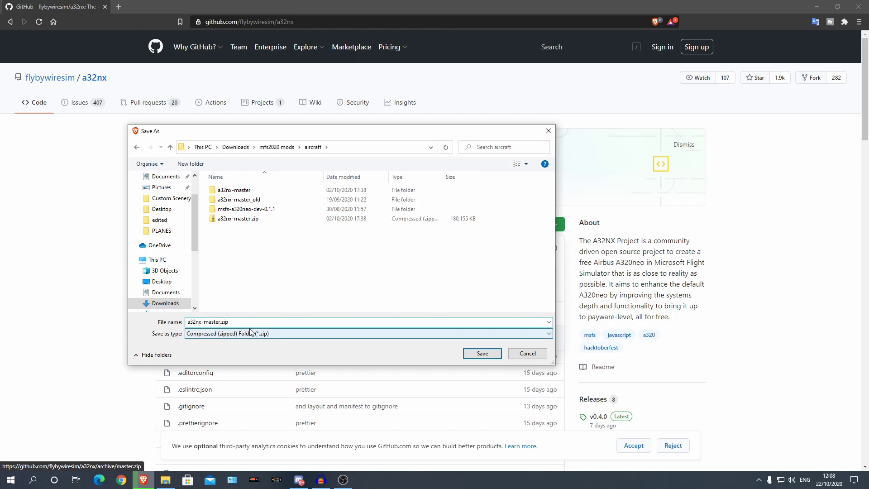
text(0.4)
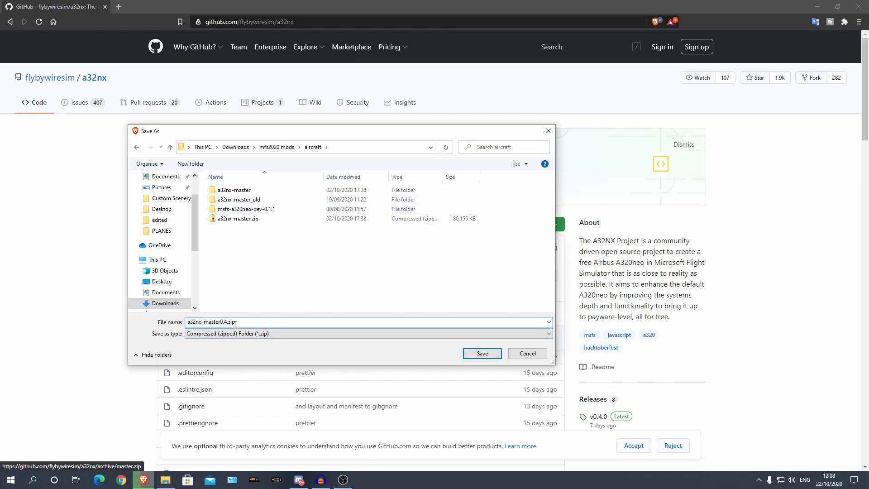
click(480, 353)
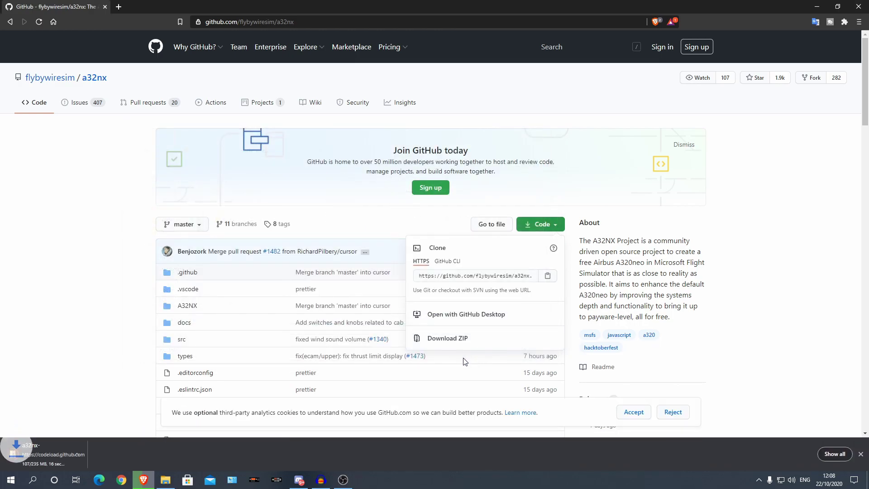
click(96, 454)
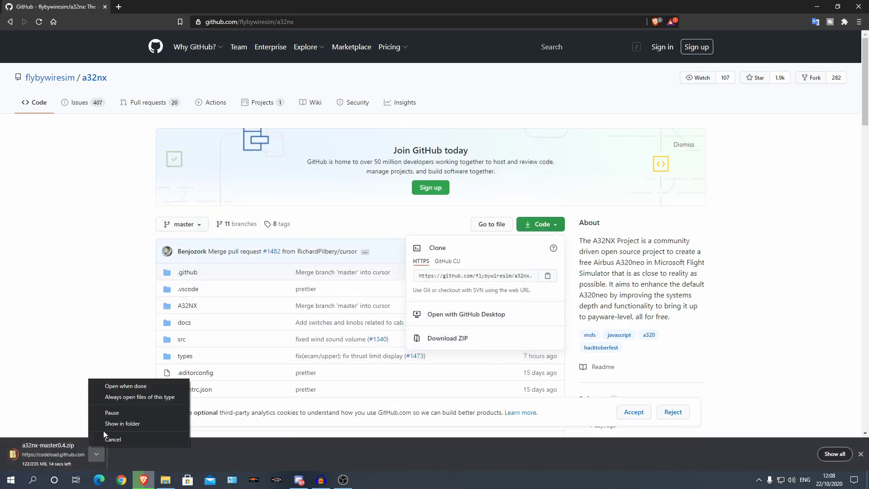
click(107, 428)
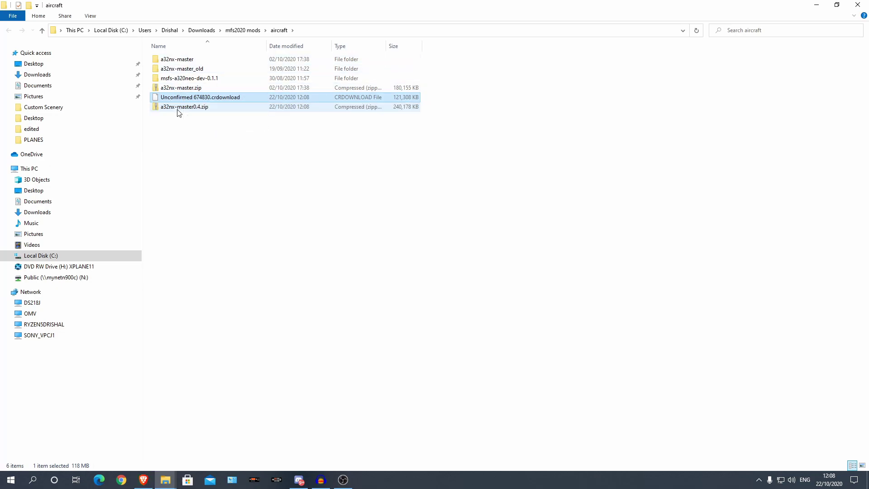
Extract All of a32nx-master0.4.zip to the suggested a32nx-master0.4 folder
click(178, 110)
right_click(177, 110)
click(199, 149)
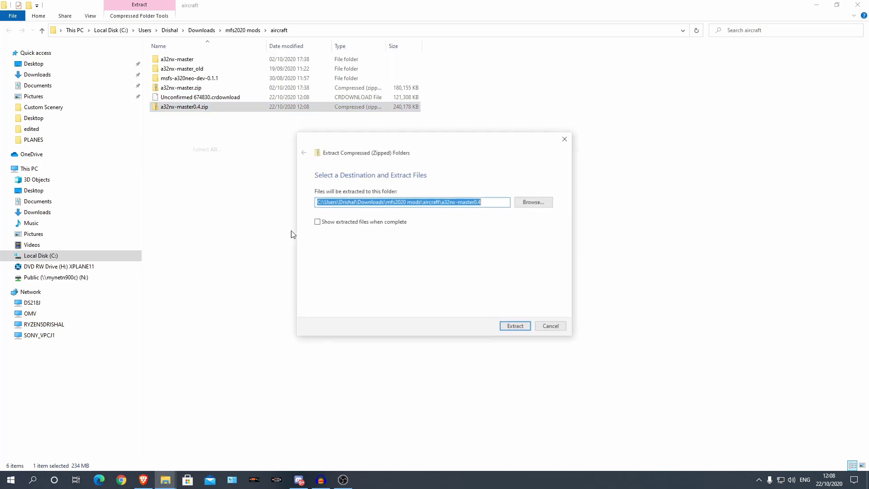
click(515, 325)
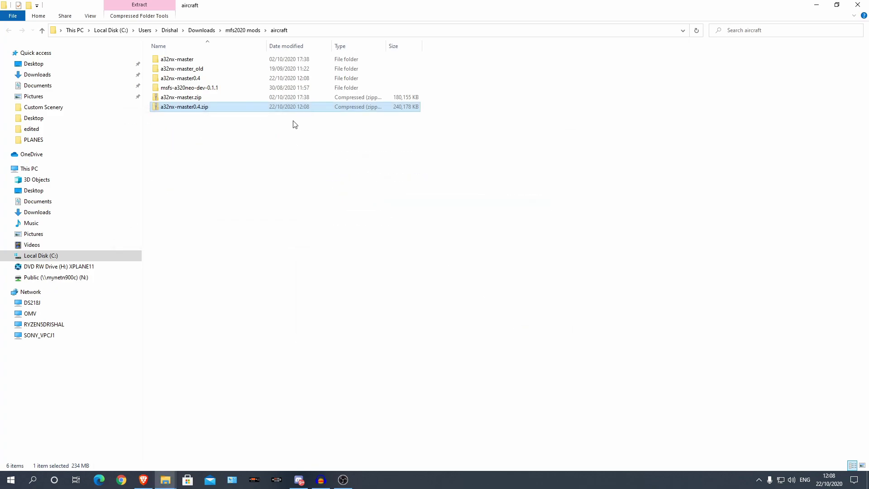
Browse into a32nx-master0.4\a32nx-master and inspect the A32NX folder's contents
double_click(186, 78)
double_click(178, 59)
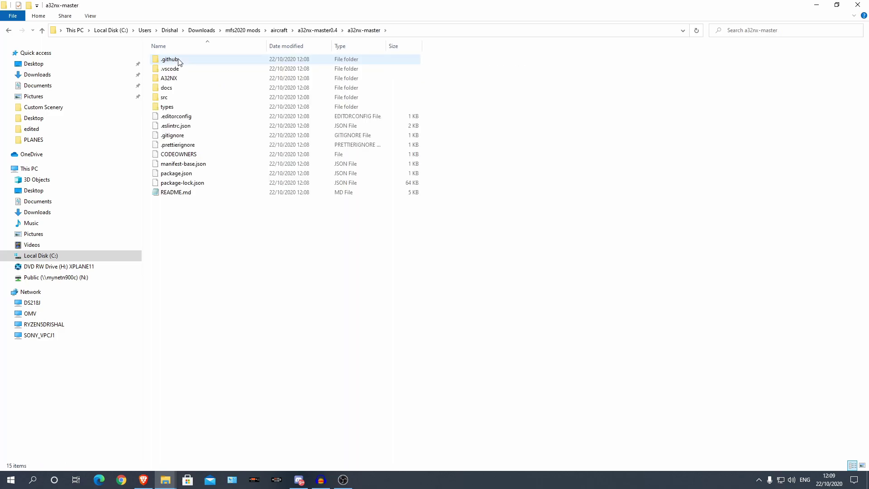
double_click(164, 80)
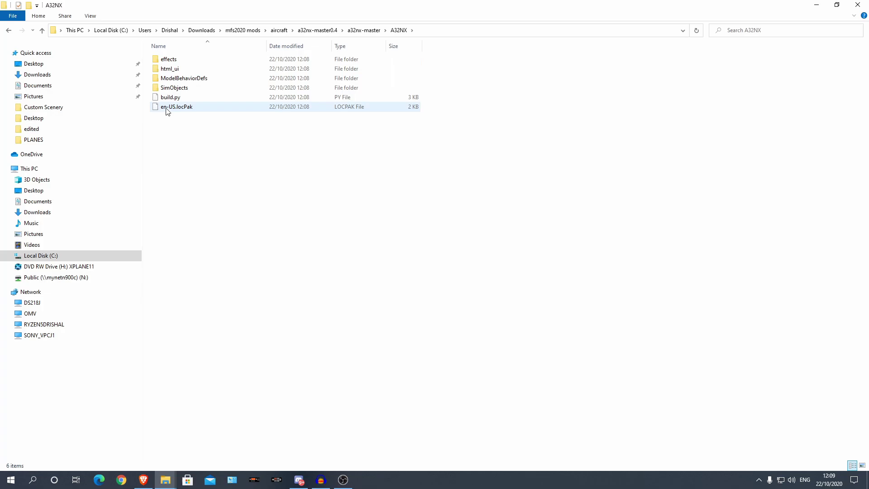
click(8, 30)
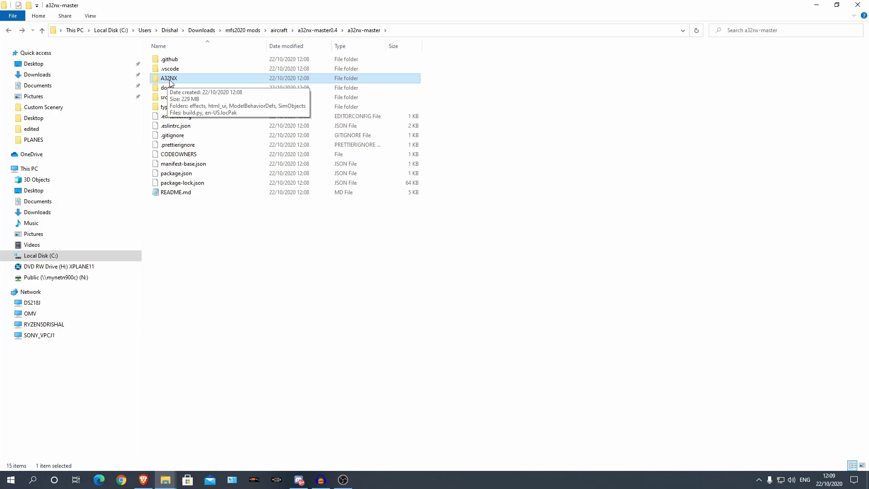
Copy the A32NX folder and switch to the Microsoft Flight Simulator Explorer window
right_click(173, 81)
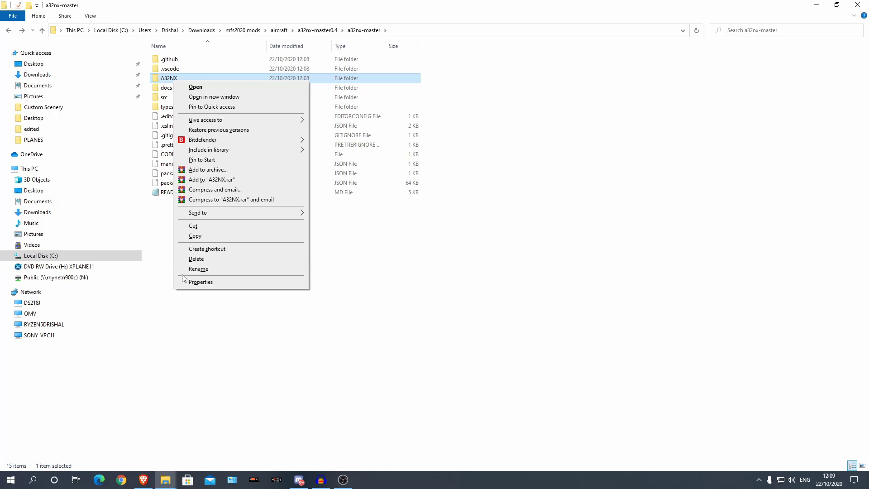
click(200, 236)
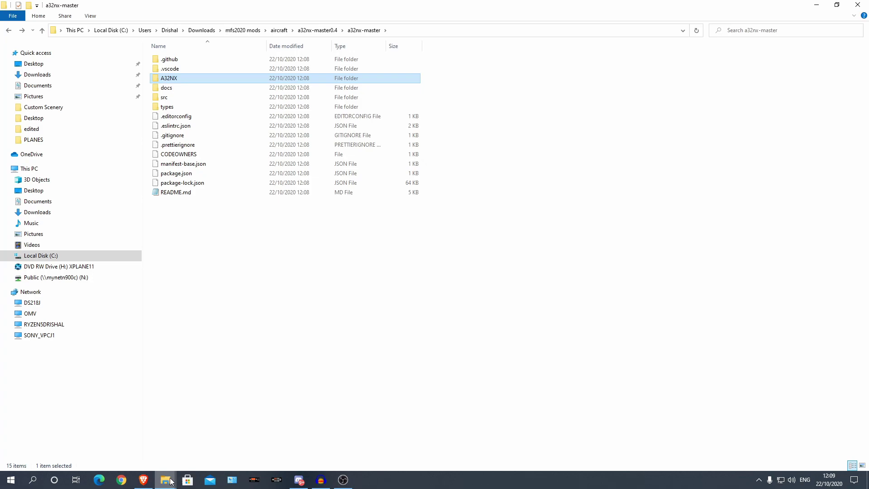
mouse_move(166, 480)
click(147, 466)
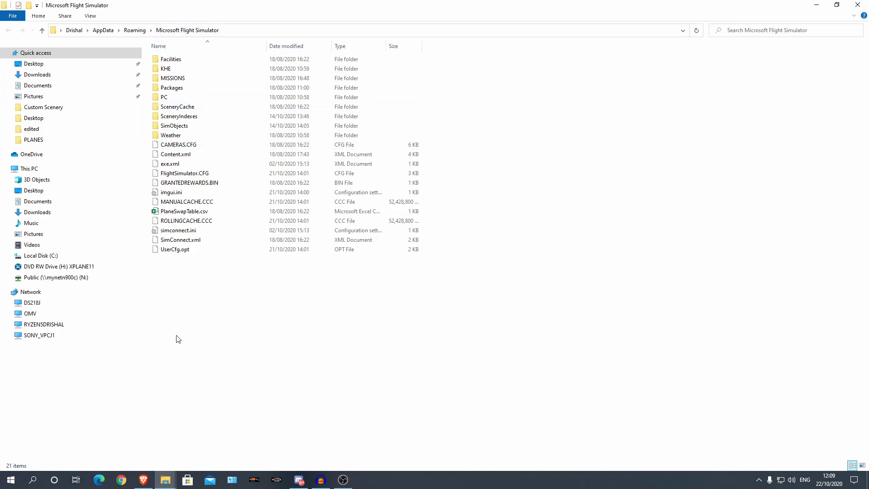
Run %appdata% and open the Microsoft Flight Simulator folder in Roaming
key(super)
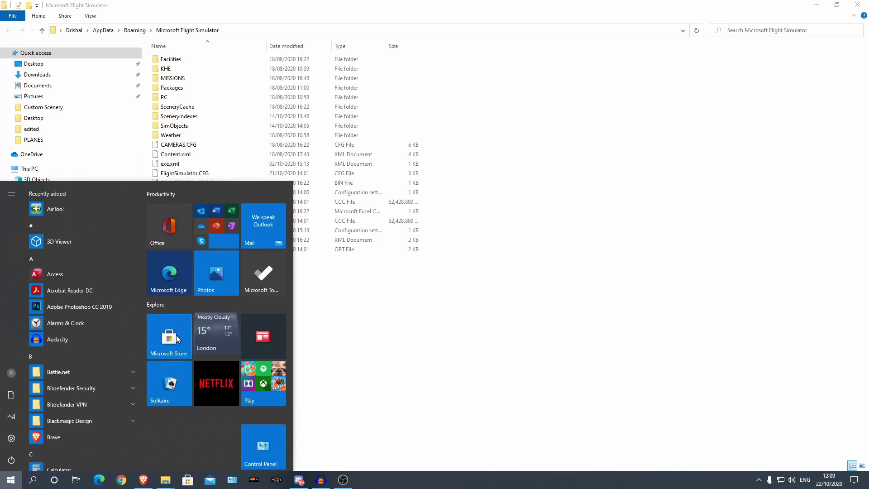
key(super)
key(super)
text(run)
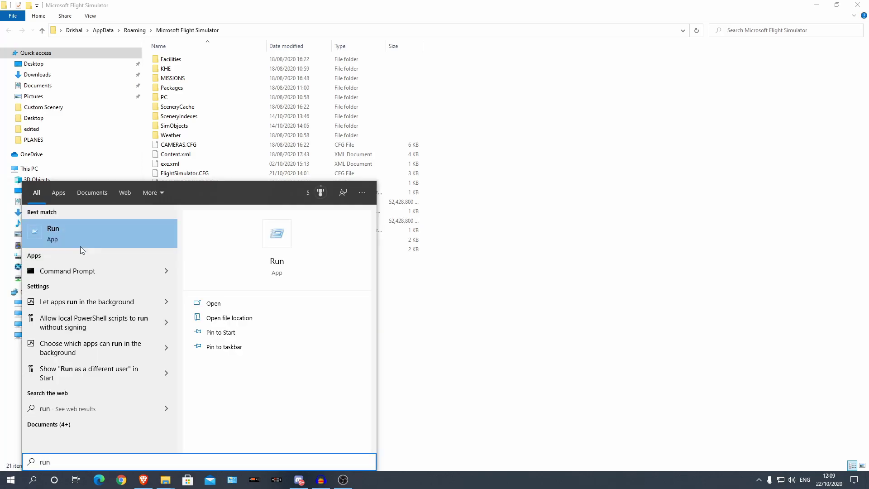
click(80, 247)
click(80, 424)
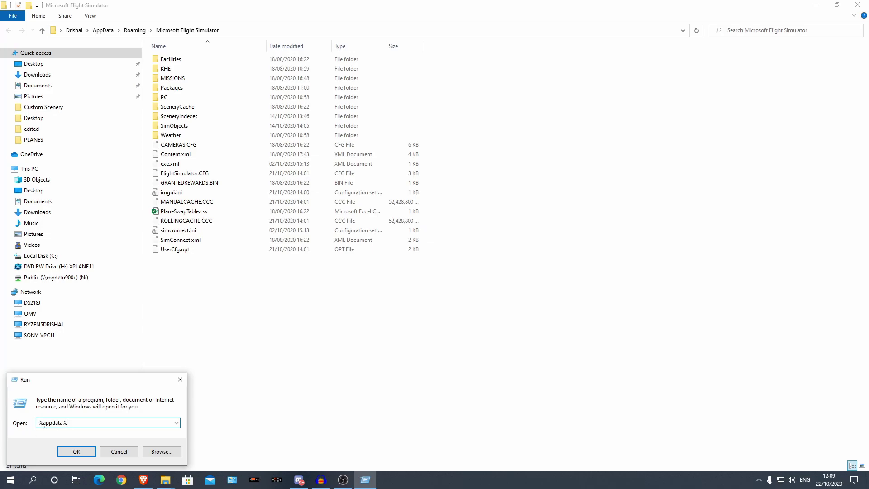
click(77, 451)
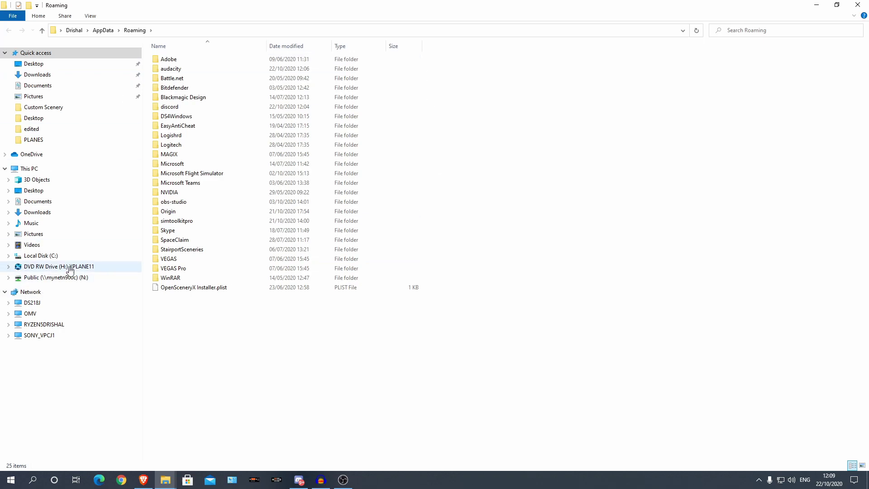
double_click(230, 176)
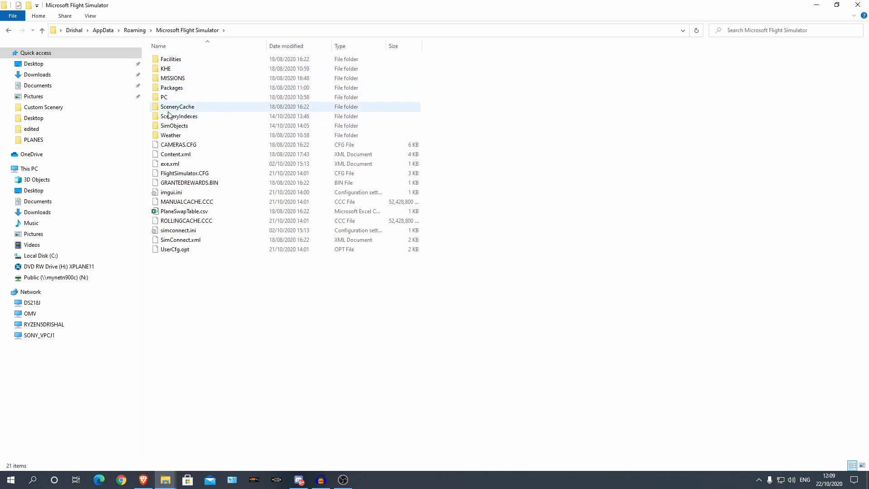
Open Packages\Community and find the old A32NX folder at the top
double_click(168, 87)
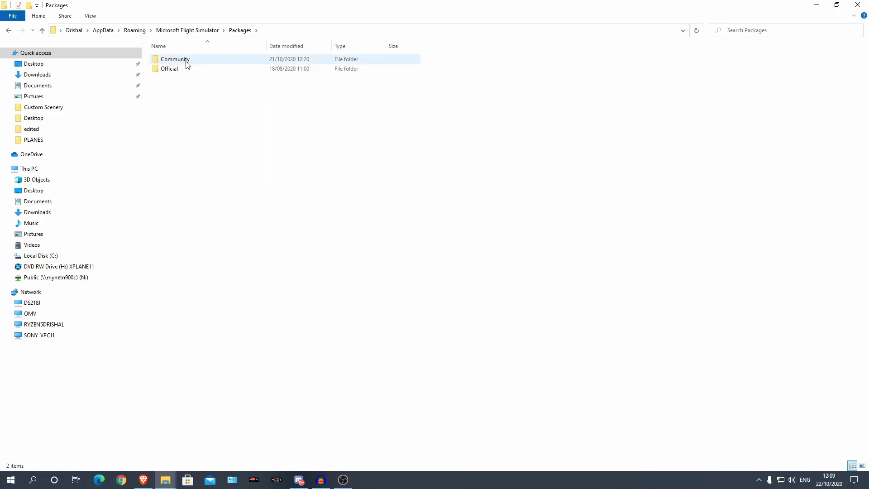
click(187, 62)
double_click(186, 62)
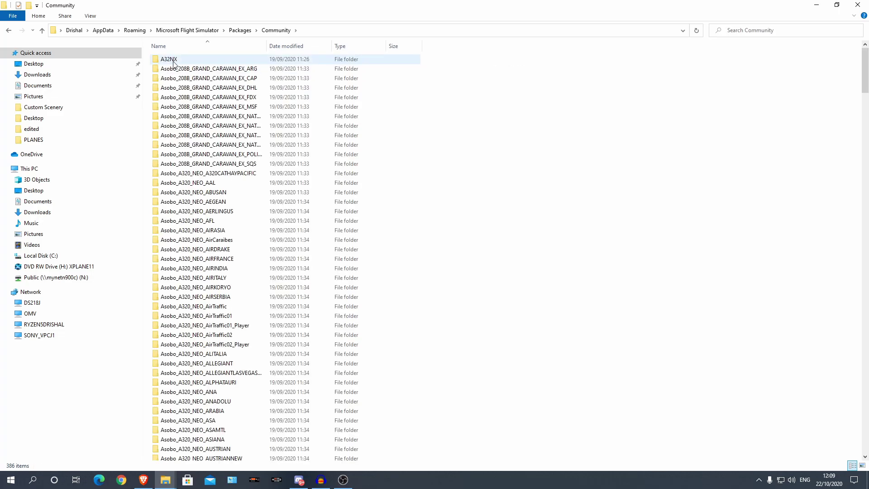
click(175, 60)
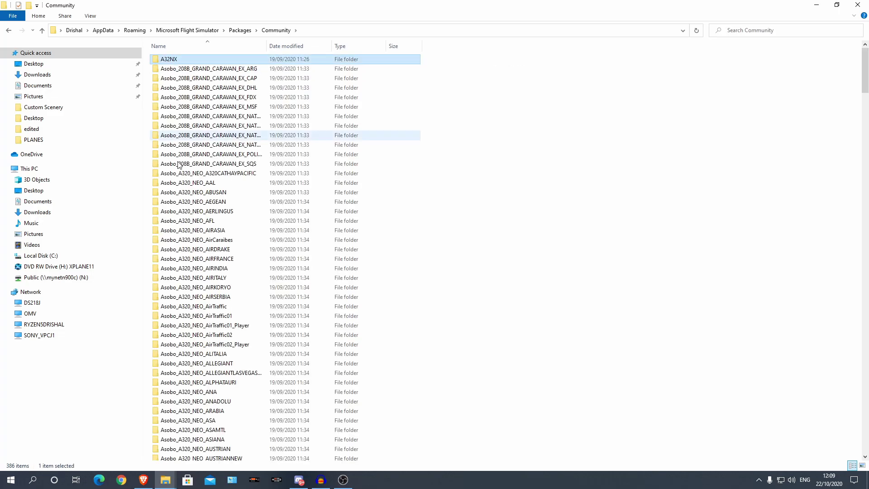
click(211, 108)
scroll(407, 249, down, 5)
scroll(410, 252, up, 4)
scroll(410, 252, up, 1)
Look over the livery folders such as AIRDRAKE and the existing A32NX folder
click(410, 249)
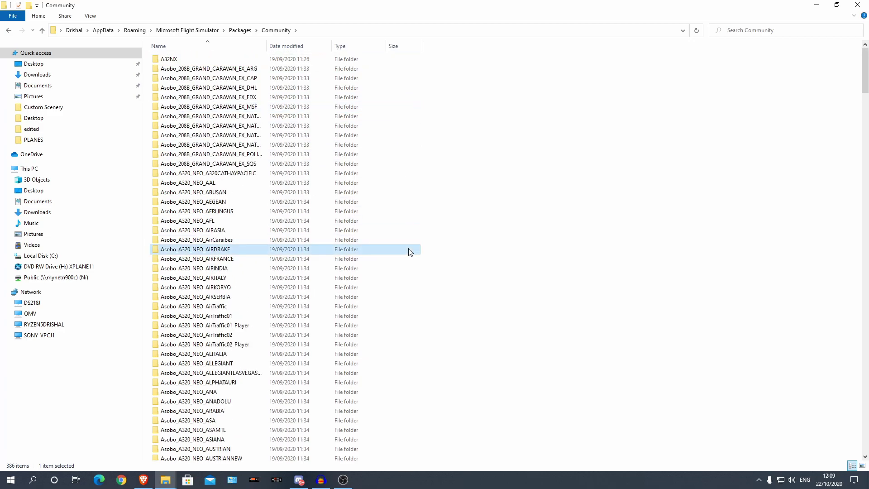
click(494, 248)
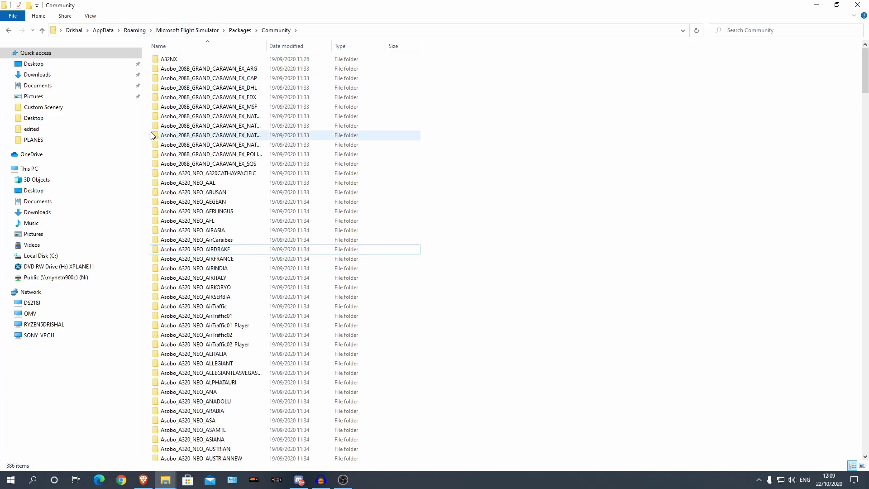
drag(513, 180, 291, 331)
click(472, 306)
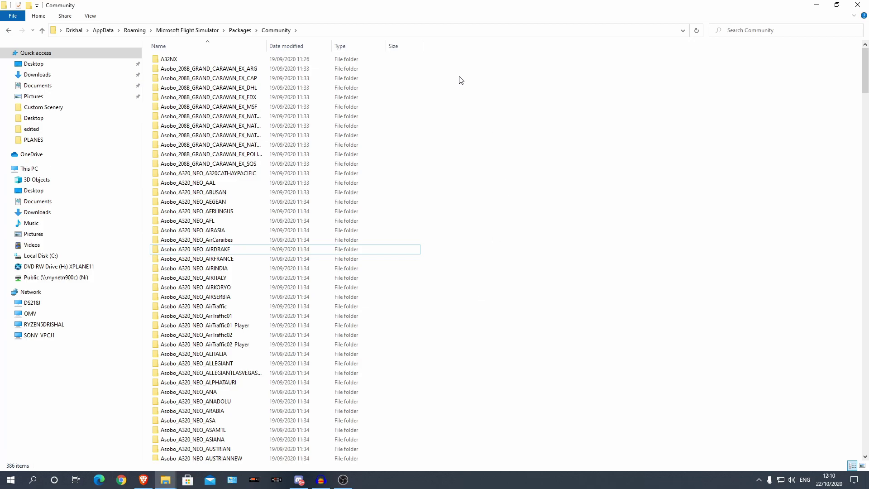
scroll(454, 163, down, 15)
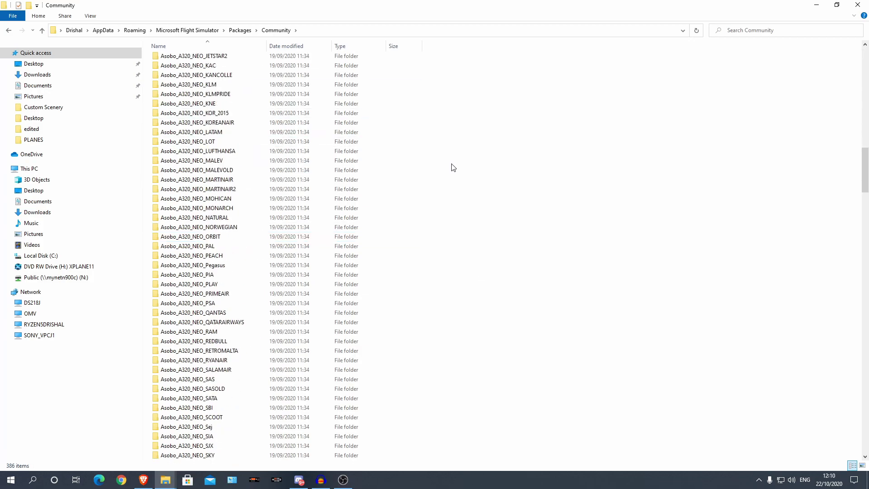
scroll(453, 167, up, 20)
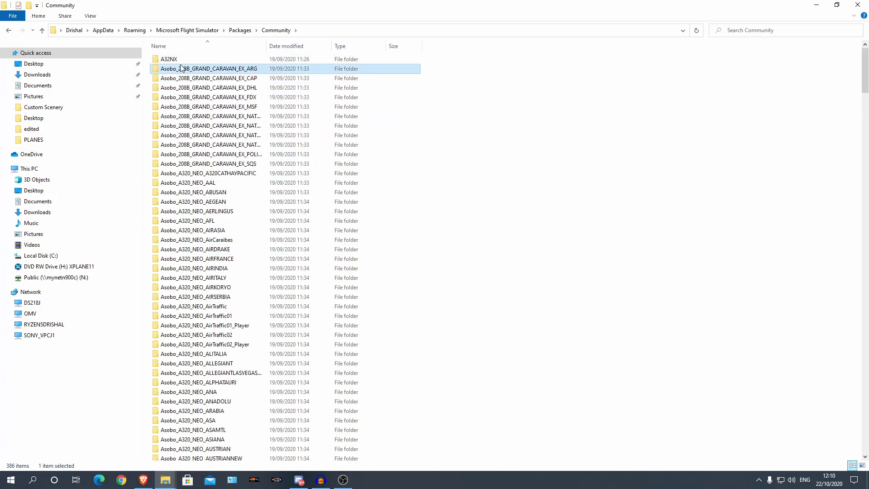
click(178, 60)
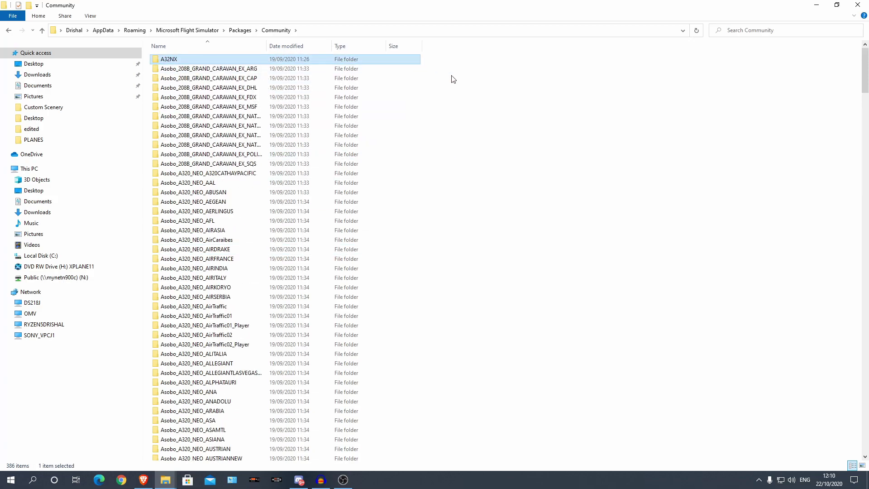
click(435, 60)
click(412, 61)
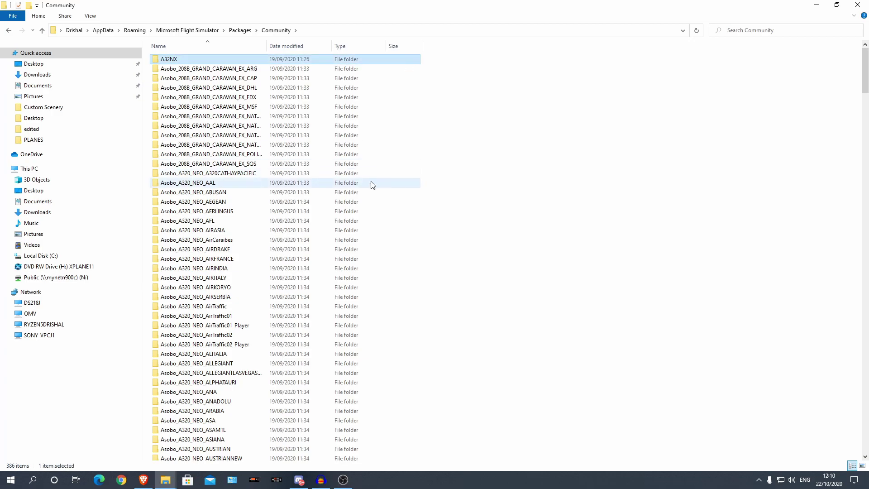
click(485, 90)
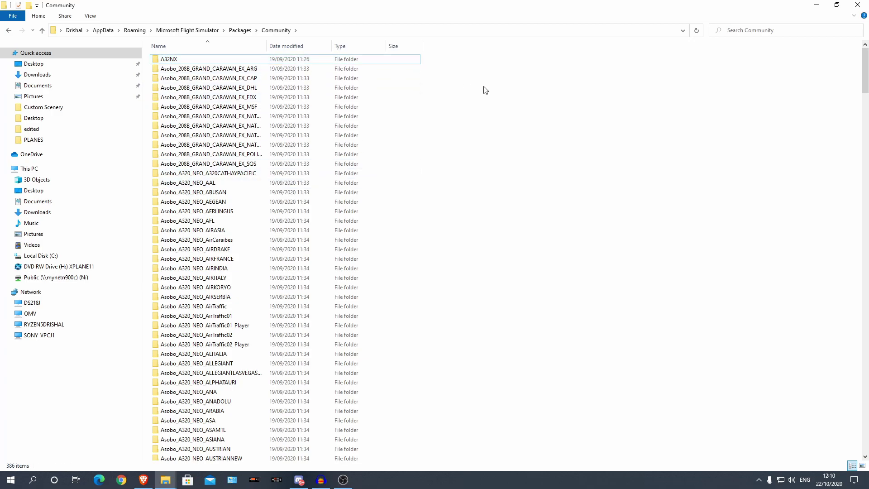
Paste the new A32NX folder into Community, replacing the old files, and verify its contents
key(ctrl+v)
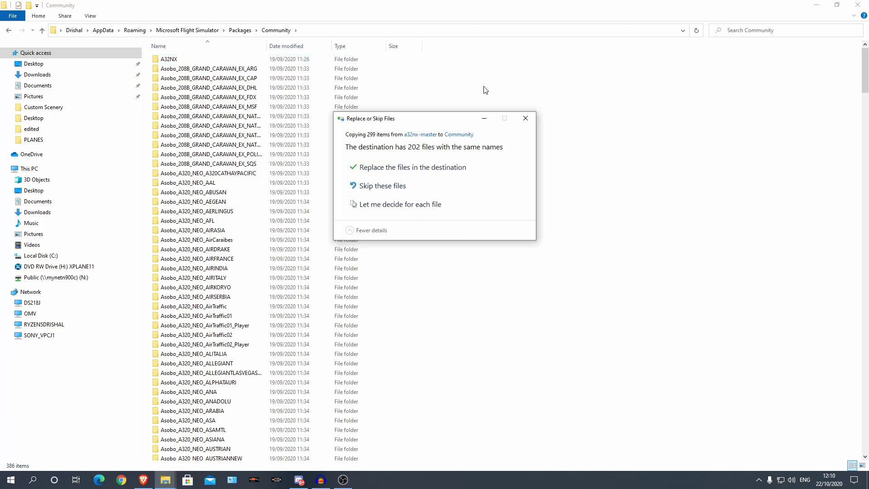
click(443, 177)
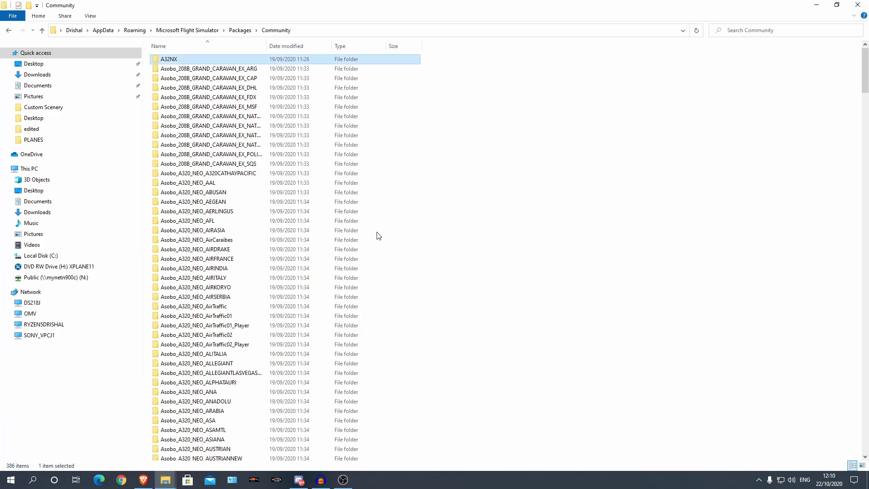
mouse_move(249, 60)
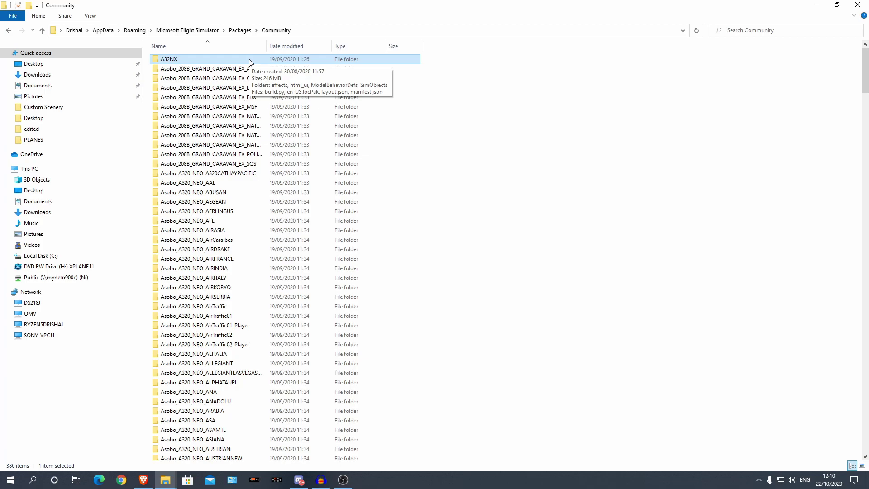
double_click(250, 60)
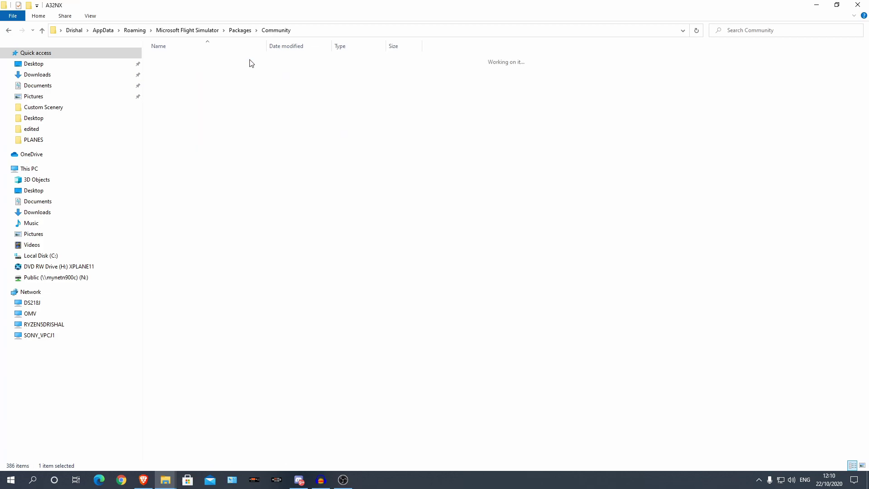
click(8, 31)
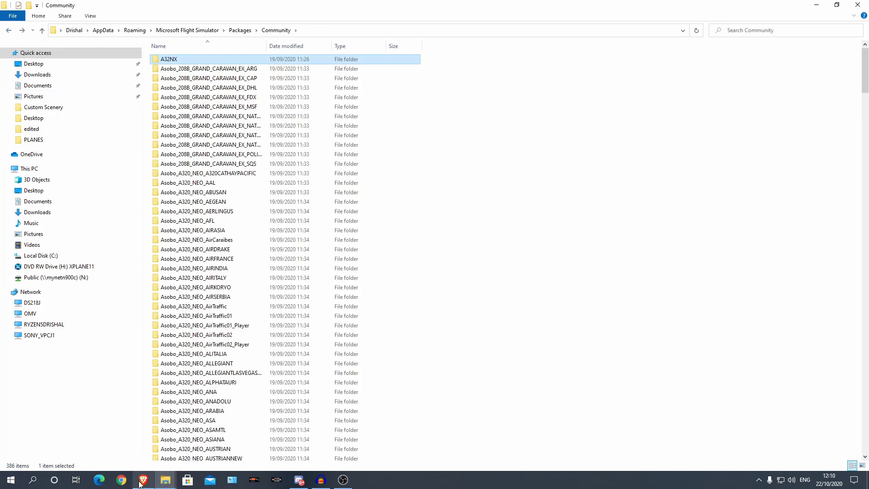
mouse_move(143, 479)
click(145, 437)
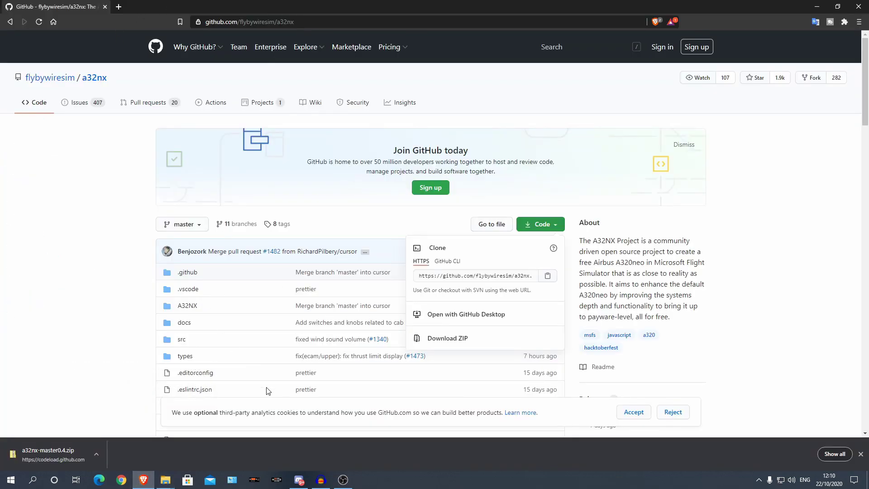